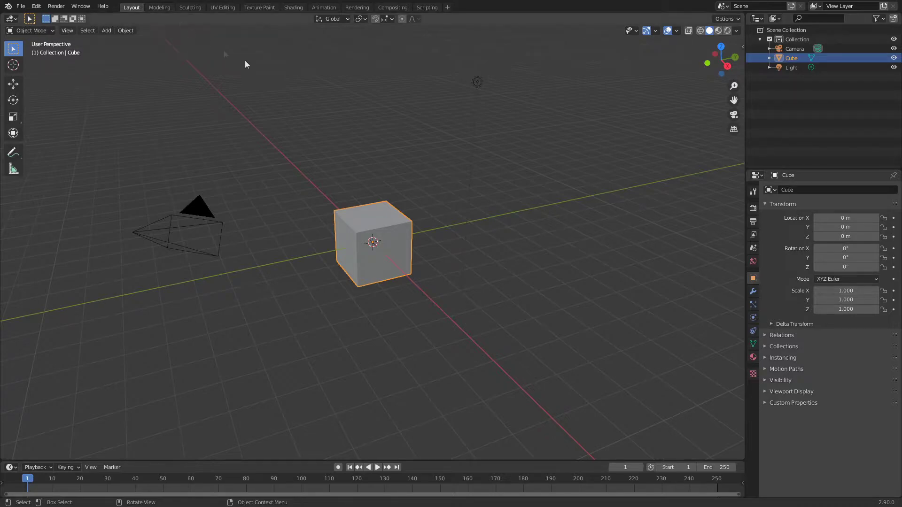
Delete the default camera, light and cube, then add a new mesh cube
{"action": "key", "text": "a"}
{"action": "key", "text": "x"}
{"action": "left_click", "coordinate": [372, 208]}
{"action": "key", "text": "shift+a"}
{"action": "left_click", "coordinate": [416, 215]}
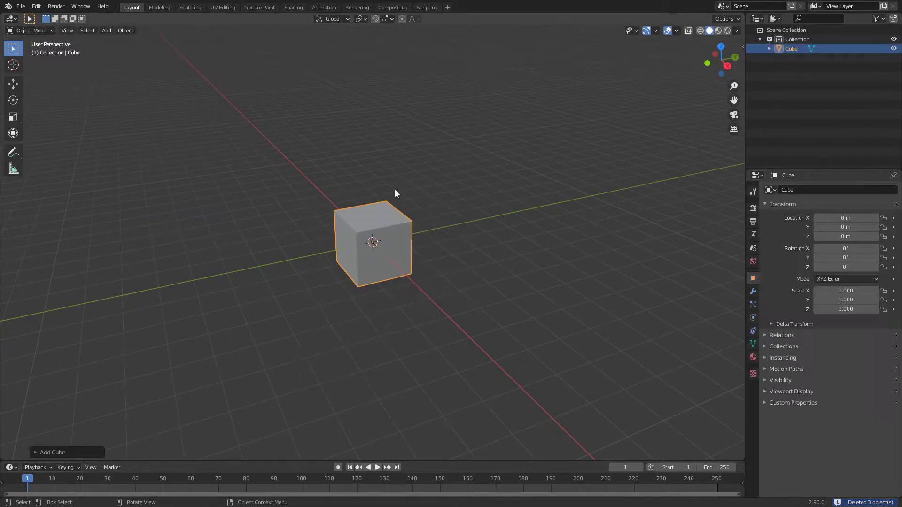
Add iron_ore.png as the cube's base color texture with Closest interpolation
{"action": "left_click", "coordinate": [294, 8]}
{"action": "scroll", "coordinate": [453, 260], "scroll_direction": "up", "scroll_amount": 2}
{"action": "scroll", "coordinate": [453, 260], "scroll_direction": "up", "scroll_amount": 3}
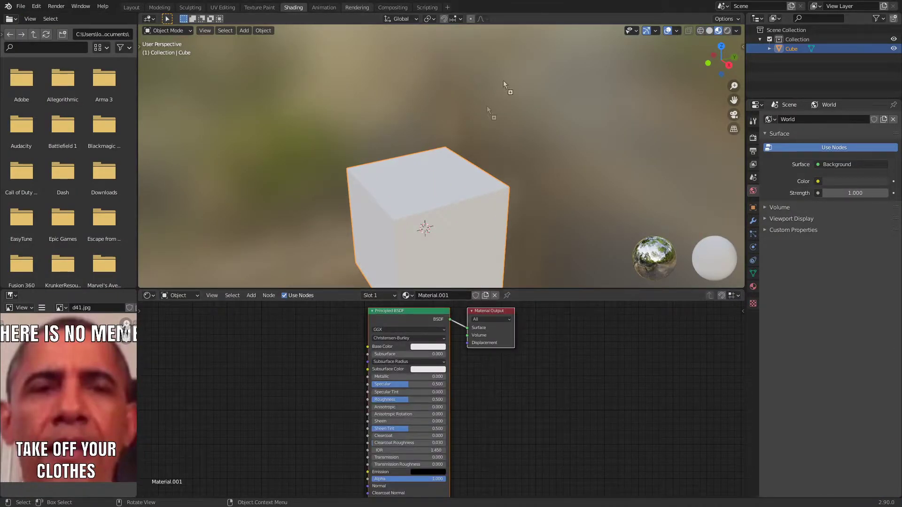
{"action": "middle_click_drag", "start_coordinate": [423, 225], "coordinate": [415, 162], "text": "shift"}
{"action": "scroll", "coordinate": [377, 398], "scroll_direction": "up", "scroll_amount": 2}
{"action": "scroll", "coordinate": [378, 397], "scroll_direction": "up", "scroll_amount": 3}
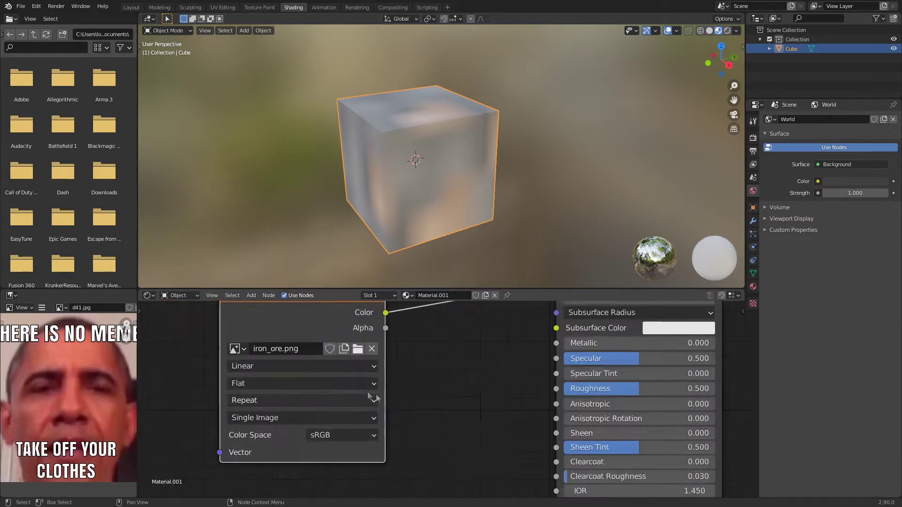
{"action": "left_click", "coordinate": [350, 366]}
{"action": "left_click", "coordinate": [351, 396]}
{"action": "scroll", "coordinate": [352, 400], "scroll_direction": "down", "scroll_amount": 2}
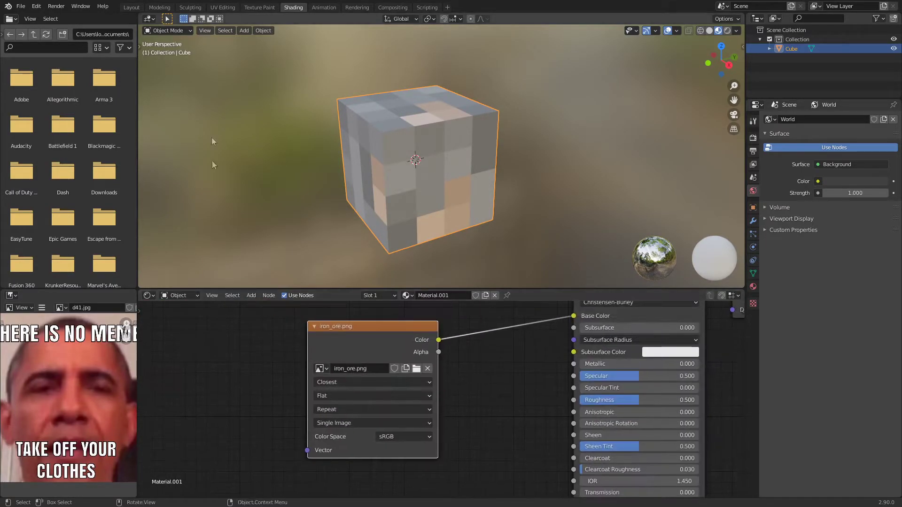
{"action": "left_click", "coordinate": [190, 7]}
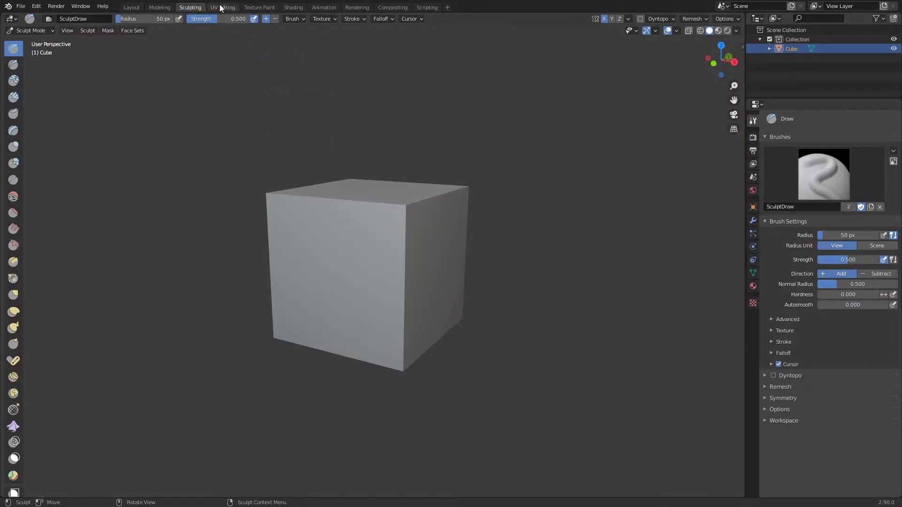
Run UV Reset in the UV Editing workspace so every cube face fills the iron ore image
{"action": "left_click", "coordinate": [221, 8]}
{"action": "scroll", "coordinate": [232, 305], "scroll_direction": "up", "scroll_amount": 3}
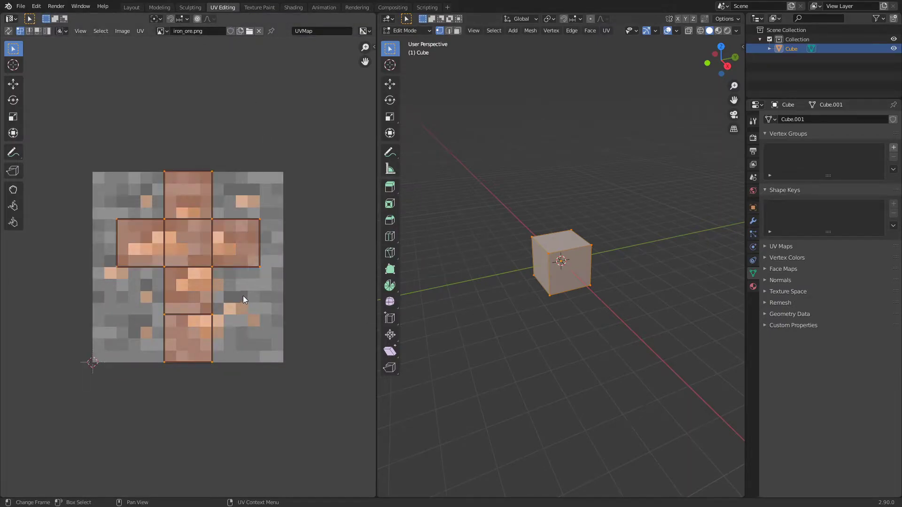
{"action": "key", "text": "F3"}
{"action": "key", "text": "Return"}
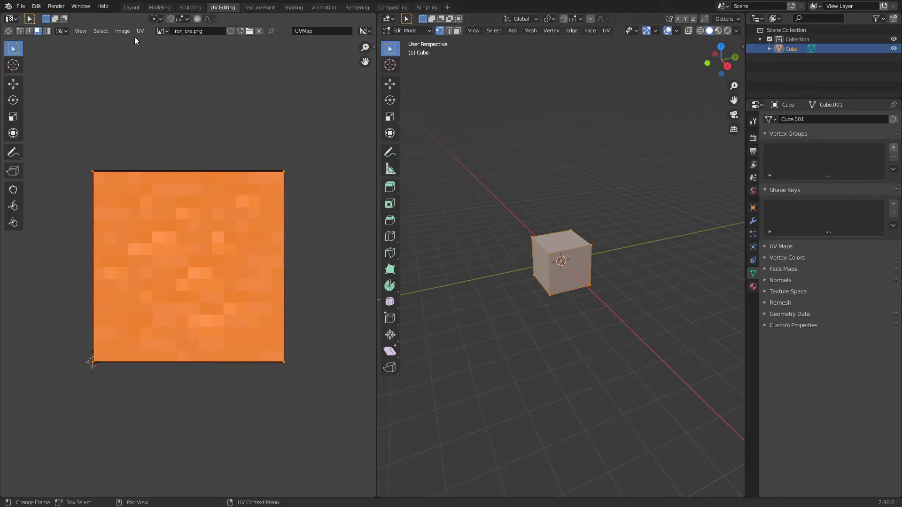
{"action": "scroll", "coordinate": [701, 113], "scroll_direction": "up", "scroll_amount": 5}
{"action": "middle_click_drag", "start_coordinate": [701, 113], "coordinate": [661, 246]}
Rotate all the cube's UV faces by -90 degrees and return to Object Mode
{"action": "left_click", "coordinate": [661, 245], "text": "alt"}
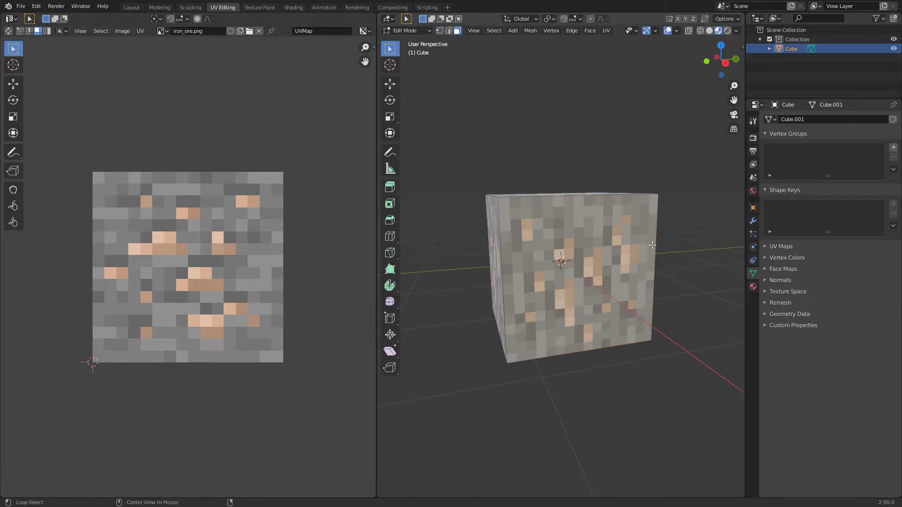
{"action": "key", "text": "a"}
{"action": "mouse_move", "coordinate": [652, 244]}
{"action": "middle_mouse_down"}
{"action": "mouse_move", "coordinate": [611, 297]}
{"action": "mouse_move", "coordinate": [620, 232]}
{"action": "middle_mouse_up"}
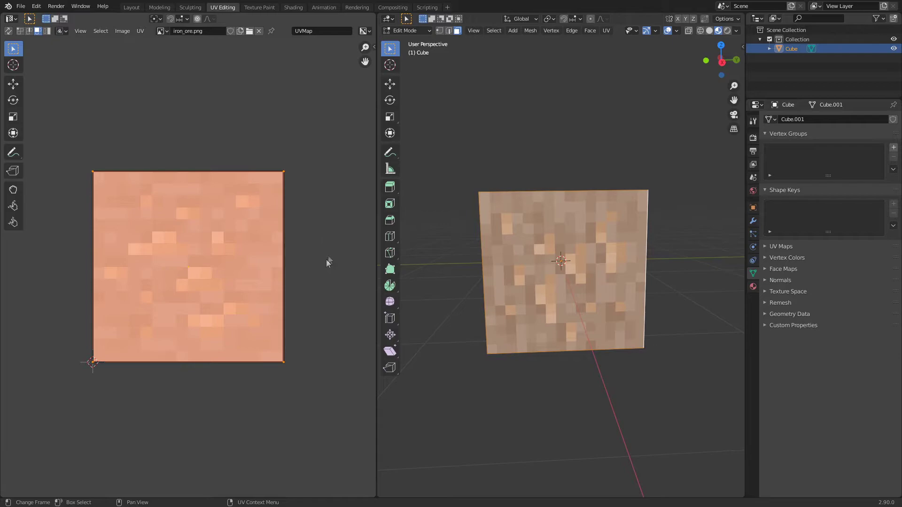
{"action": "key", "text": "r"}
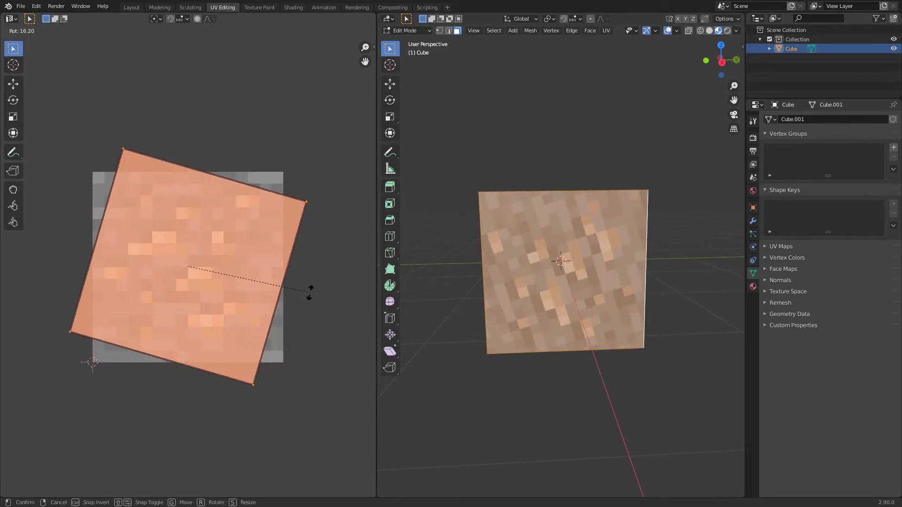
{"action": "type", "text": "-90"}
{"action": "key", "text": "Tab"}
{"action": "mouse_move", "coordinate": [646, 368]}
{"action": "middle_mouse_down"}
{"action": "mouse_move", "coordinate": [570, 341]}
{"action": "mouse_move", "coordinate": [502, 347]}
{"action": "mouse_move", "coordinate": [427, 393]}
{"action": "mouse_move", "coordinate": [560, 427]}
{"action": "mouse_move", "coordinate": [682, 365]}
{"action": "mouse_move", "coordinate": [662, 338]}
{"action": "middle_mouse_up"}
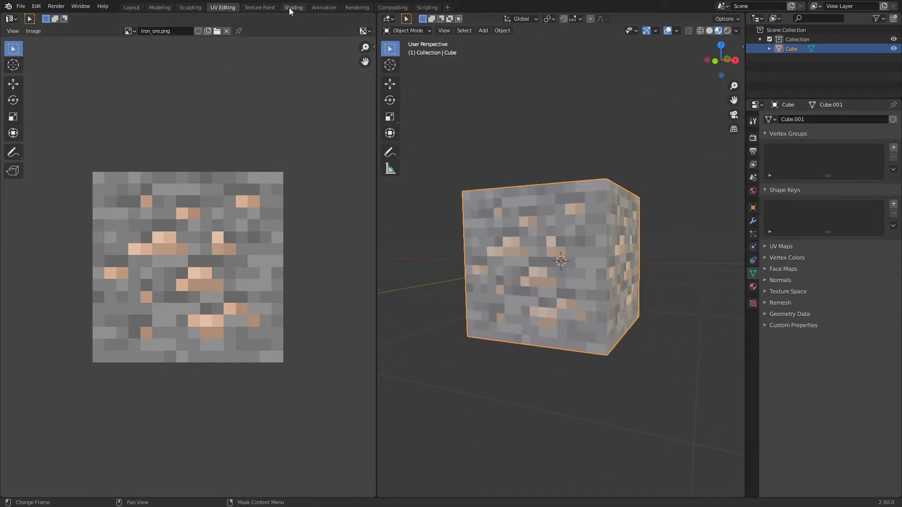
Return to the Shading workspace and centre the Principled BSDF node in the node editor
{"action": "left_click", "coordinate": [289, 7]}
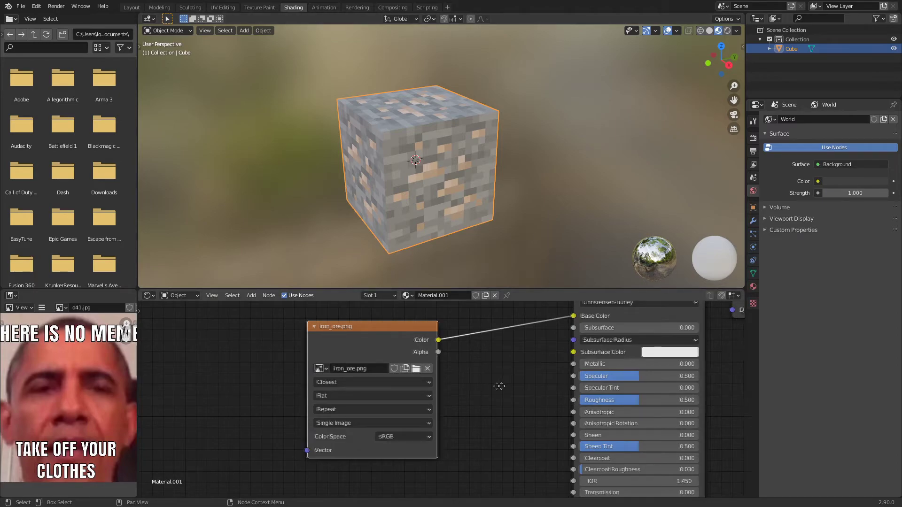
{"action": "middle_click_drag", "start_coordinate": [503, 386], "coordinate": [269, 416]}
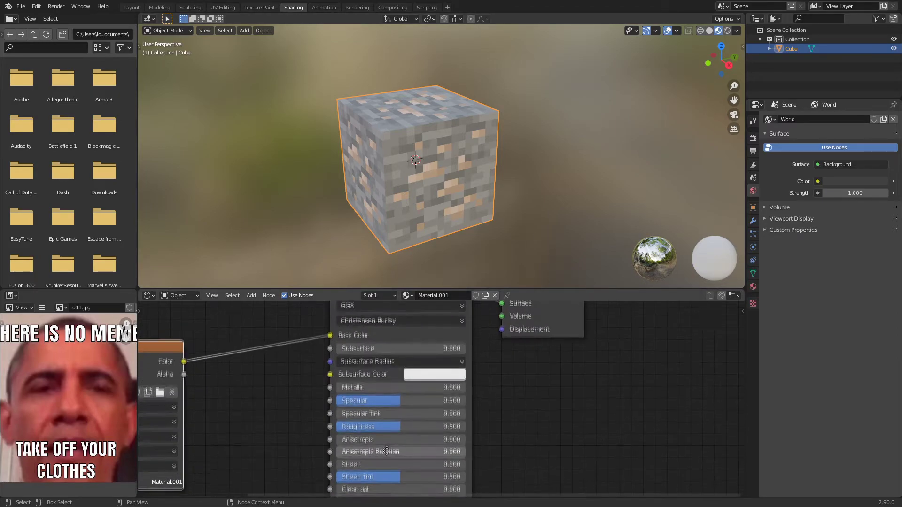
{"action": "scroll", "coordinate": [371, 425], "scroll_direction": "up", "scroll_amount": 2}
{"action": "scroll", "coordinate": [360, 433], "scroll_direction": "up", "scroll_amount": 2}
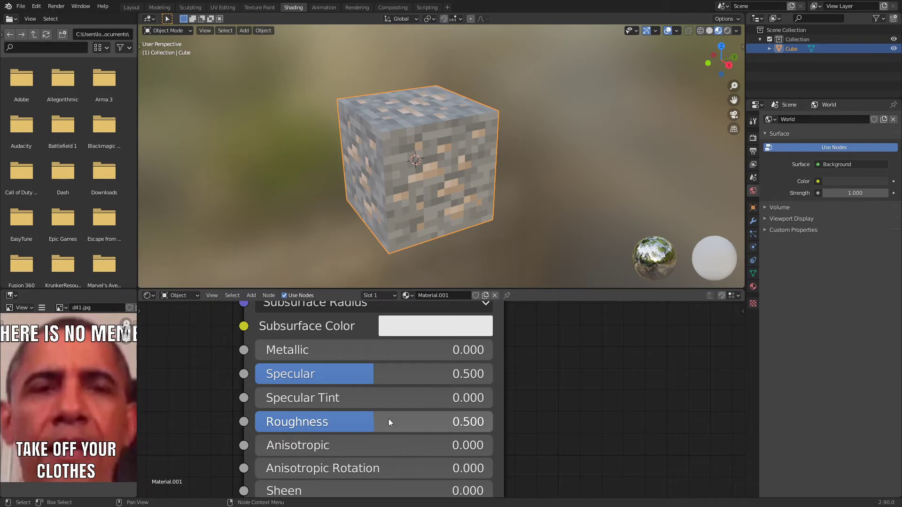